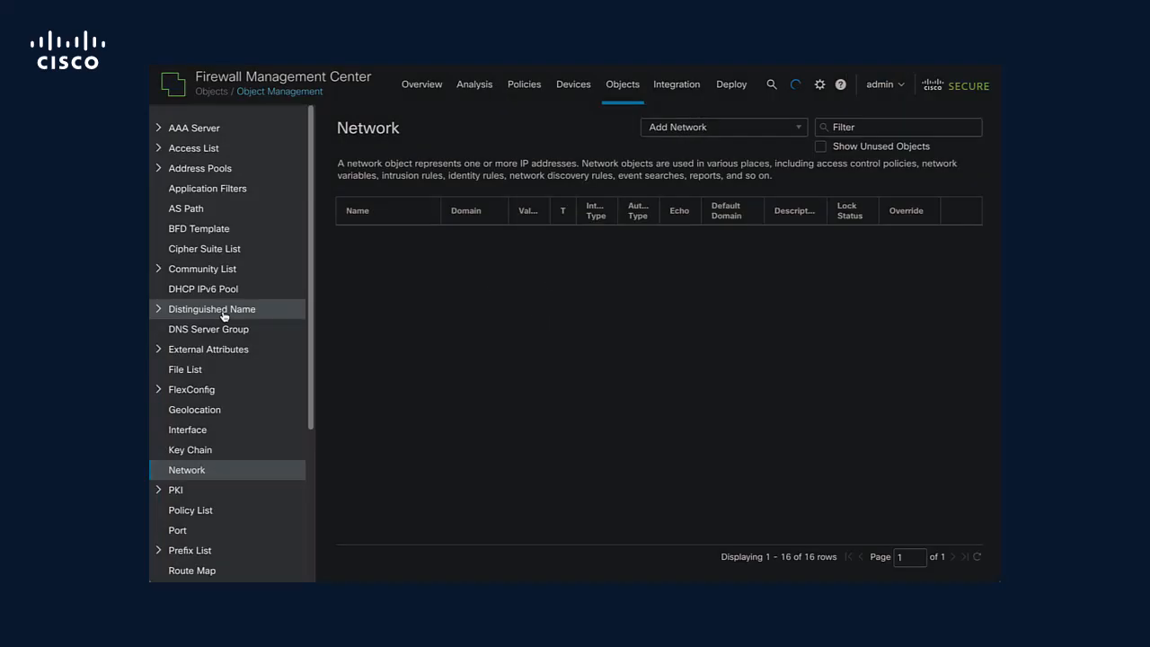
# Start a new Security Intelligence DNS list named BlacklistDomains and set its type to List.
pyautogui.scroll(-2, 224, 314)
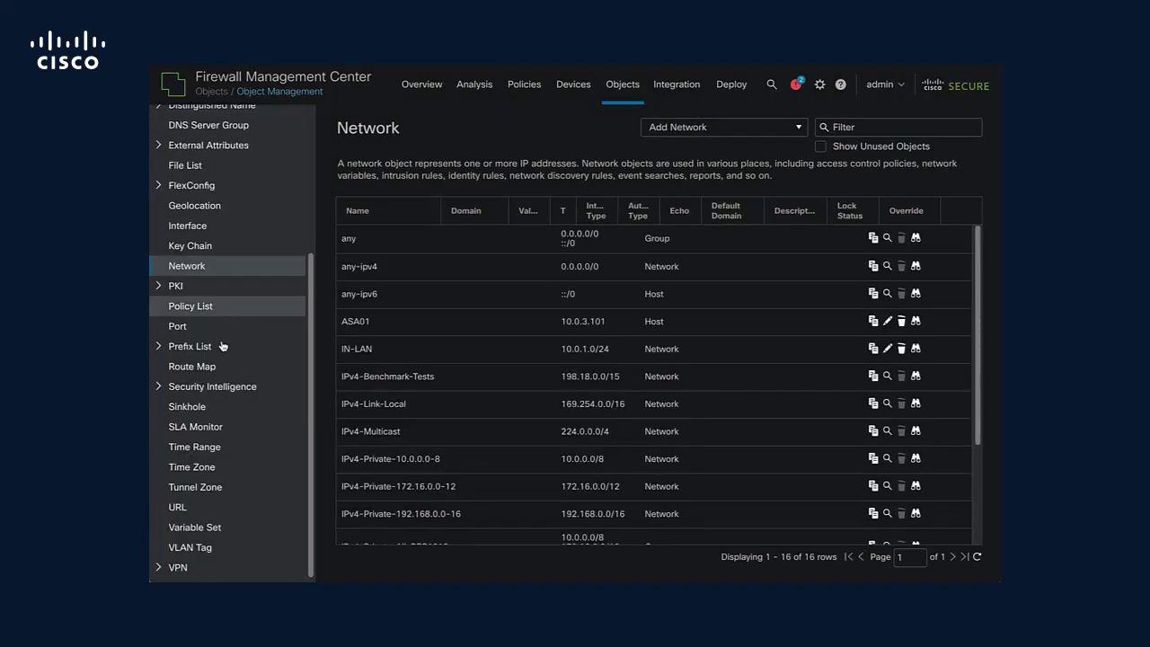
pyautogui.click(220, 386)
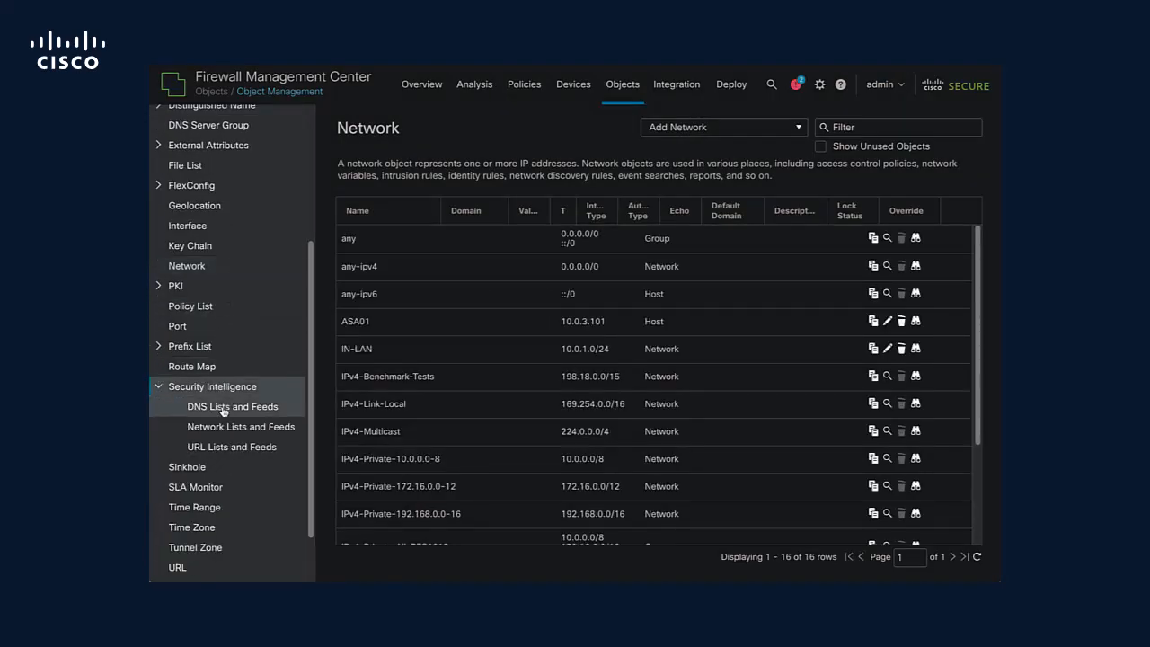
pyautogui.click(223, 409)
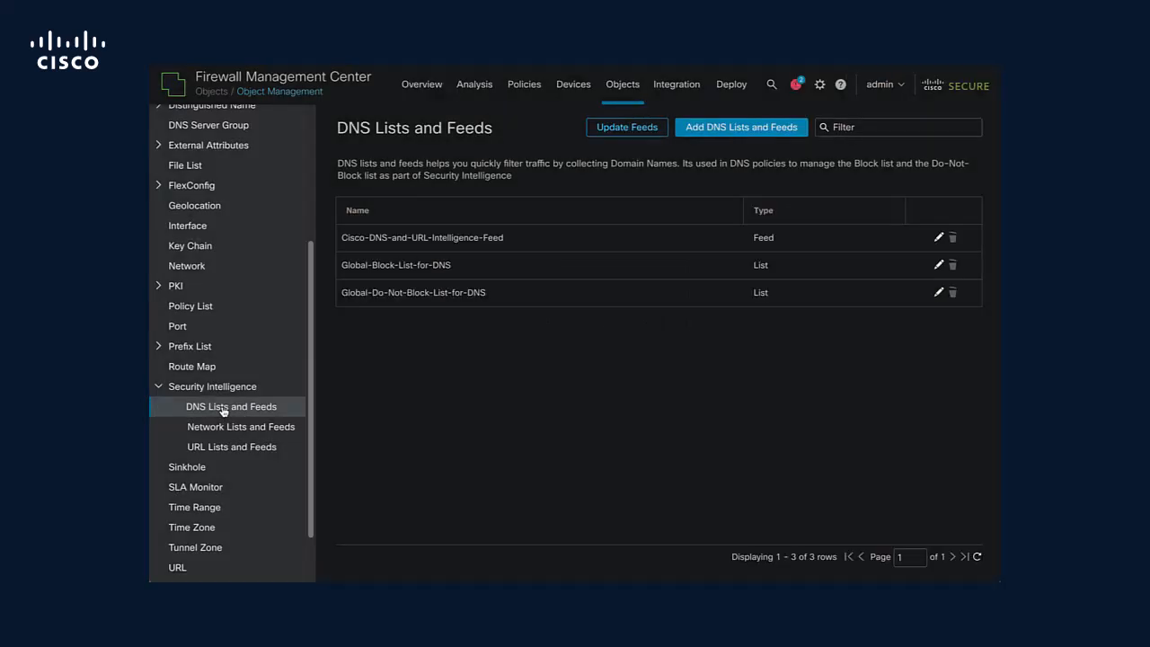
pyautogui.click(727, 128)
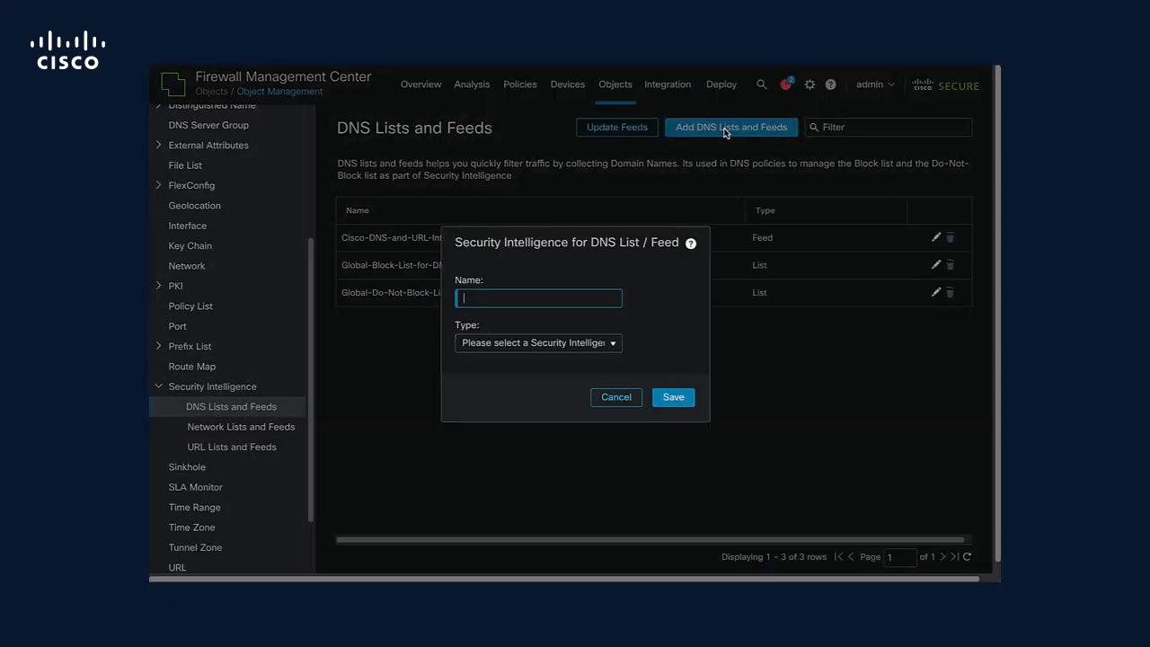
pyautogui.write('BlacklistDomains')
pyautogui.click(614, 347)
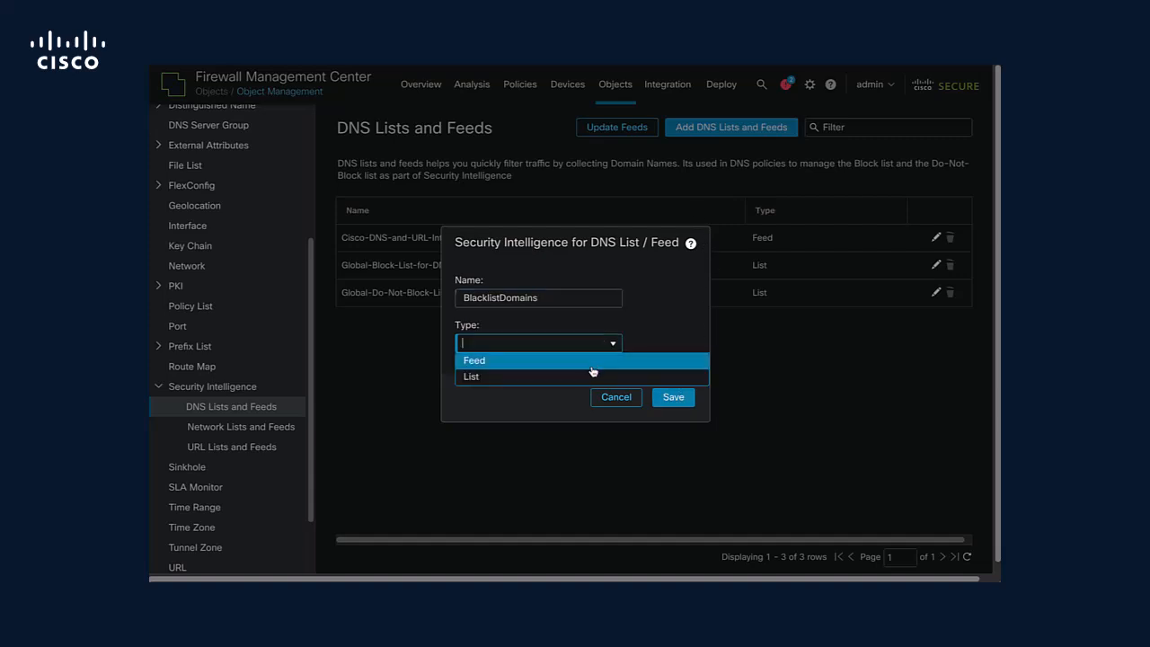
pyautogui.click(588, 379)
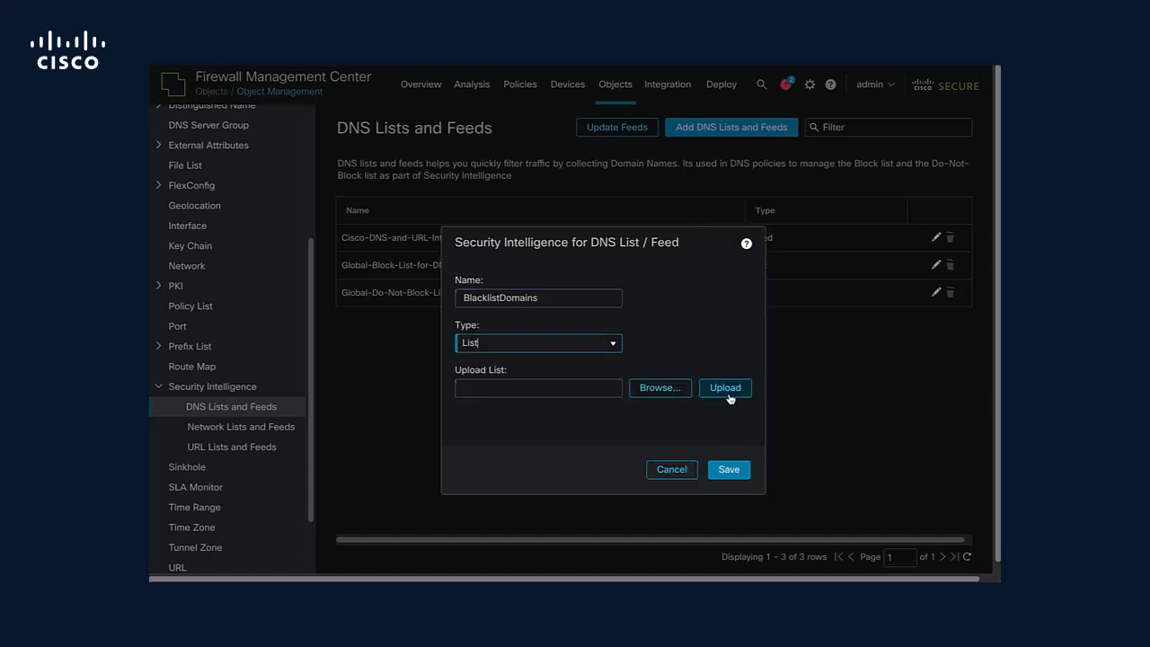
# Upload the file DNSlist.txt as the content of the BlacklistDomains list and save the list.
pyautogui.click(663, 389)
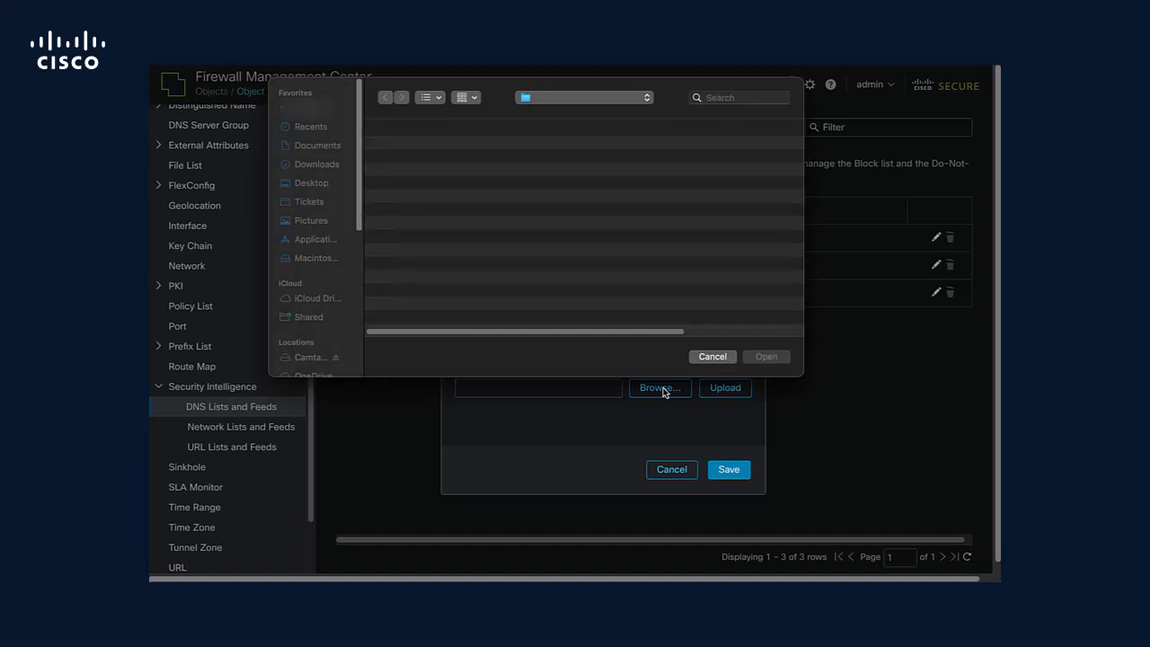
pyautogui.doubleClick(423, 148)
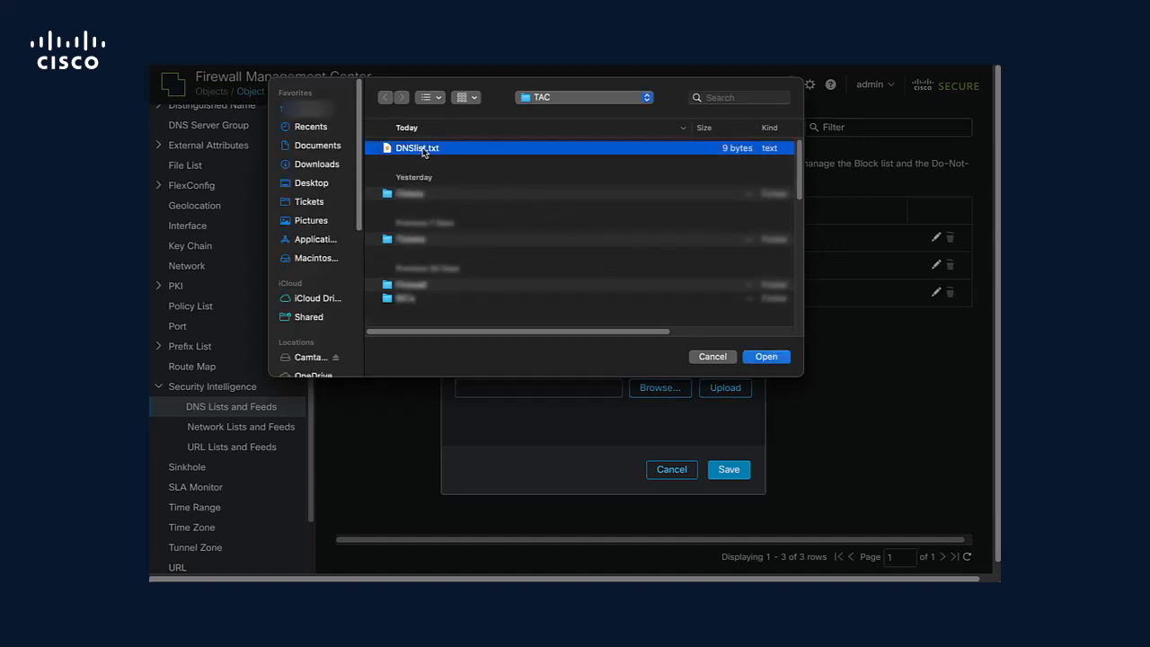
pyautogui.click(736, 389)
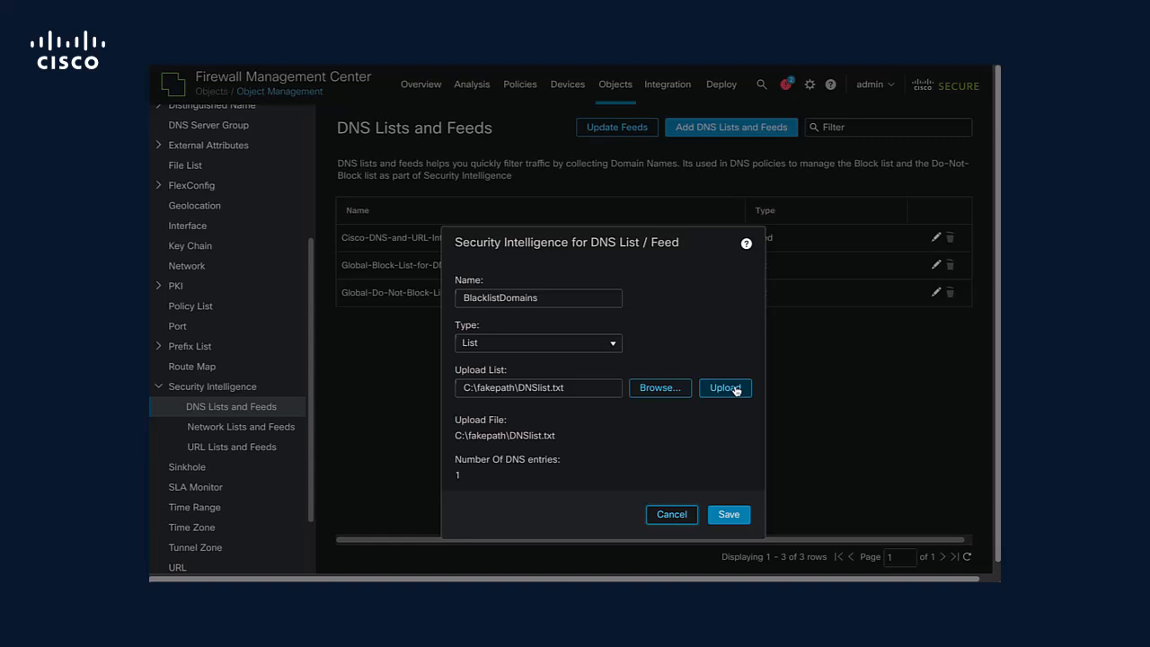
pyautogui.click(739, 523)
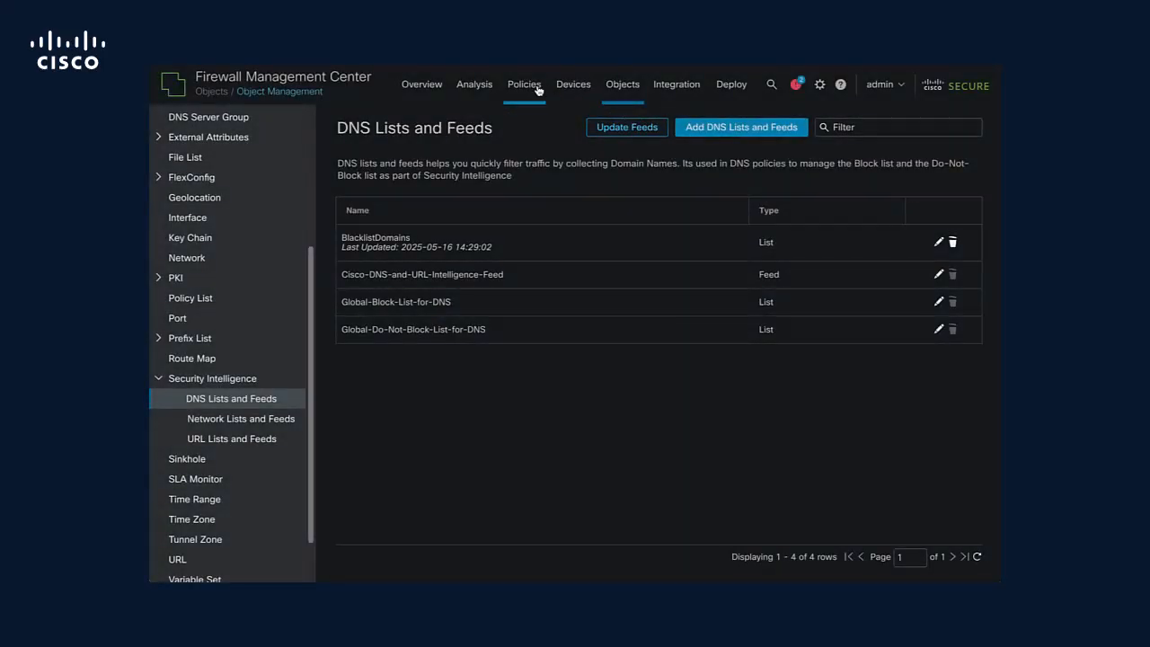
# Create a DNS policy named Custom-Blacklist-Domains with the description "custom".
pyautogui.moveTo(538, 90)
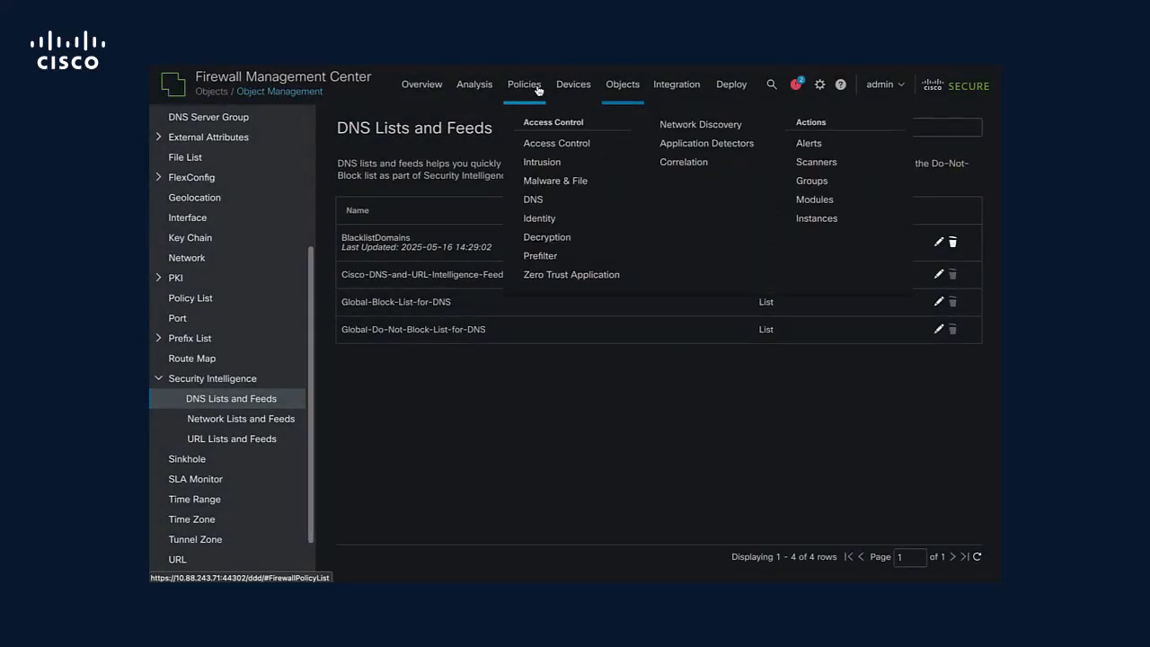
pyautogui.click(545, 212)
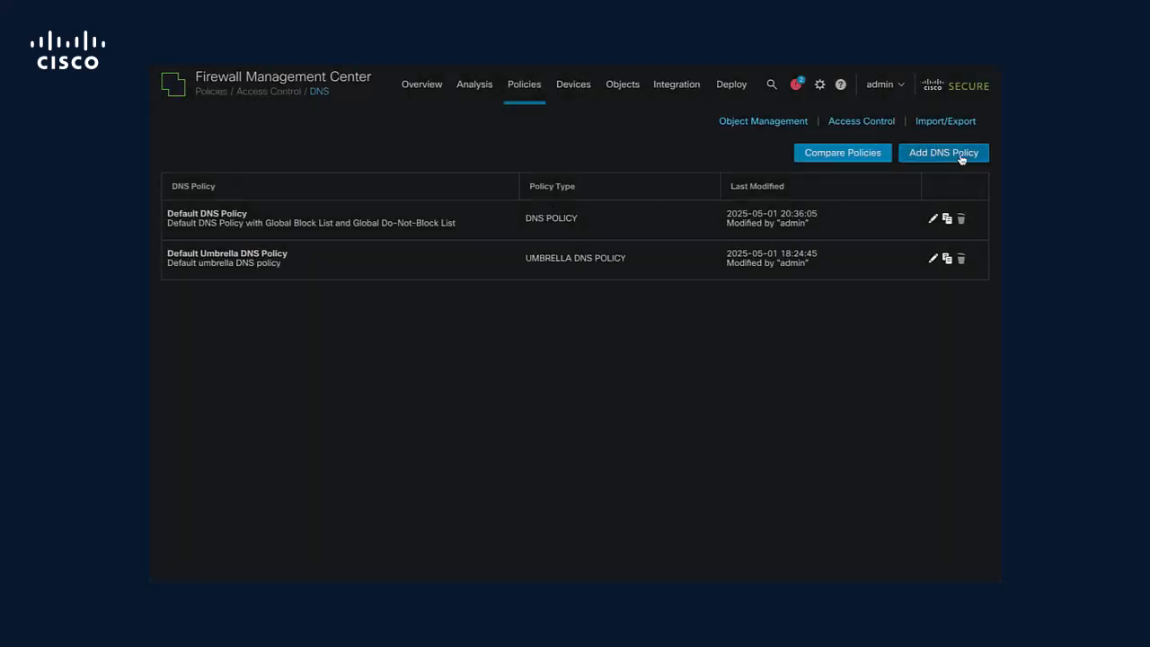
pyautogui.click(961, 150)
pyautogui.click(944, 175)
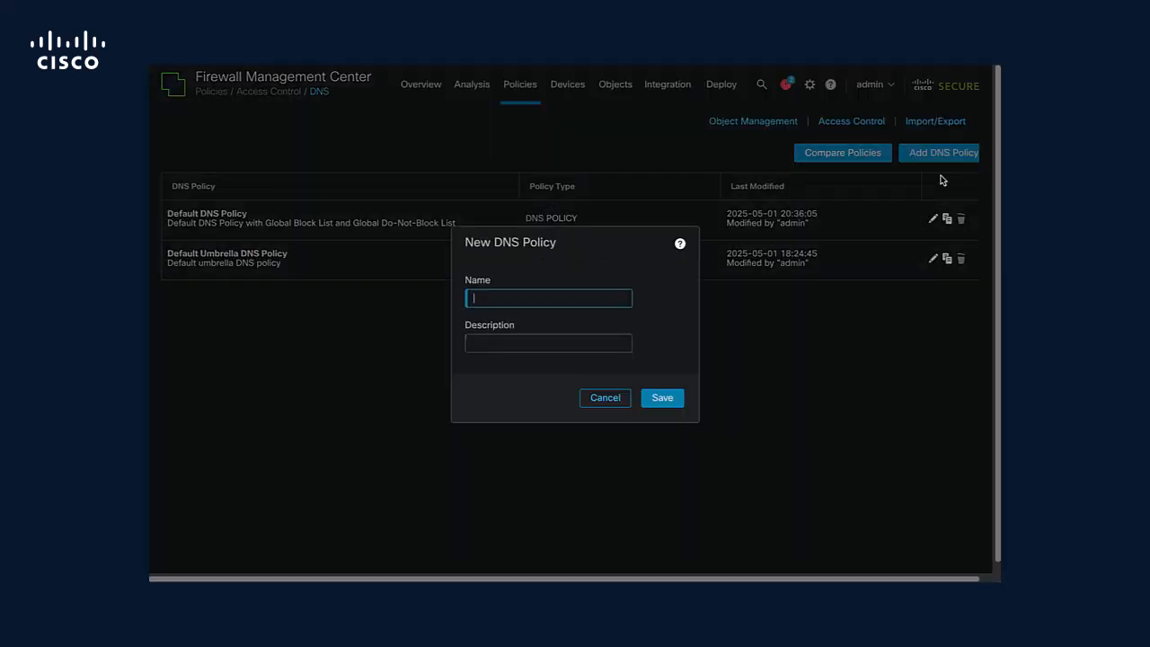
pyautogui.write('Custom-Blacklist-Domains')
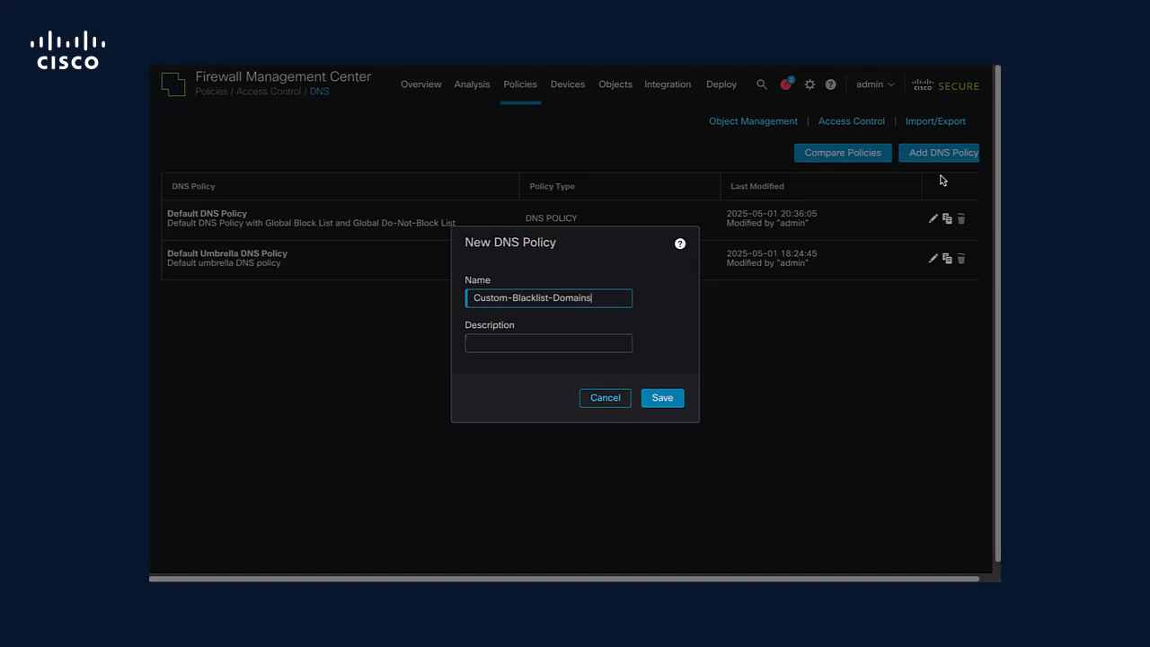
pyautogui.press('Tab')
pyautogui.write('custom')
pyautogui.press('Tab')
pyautogui.press('Return')
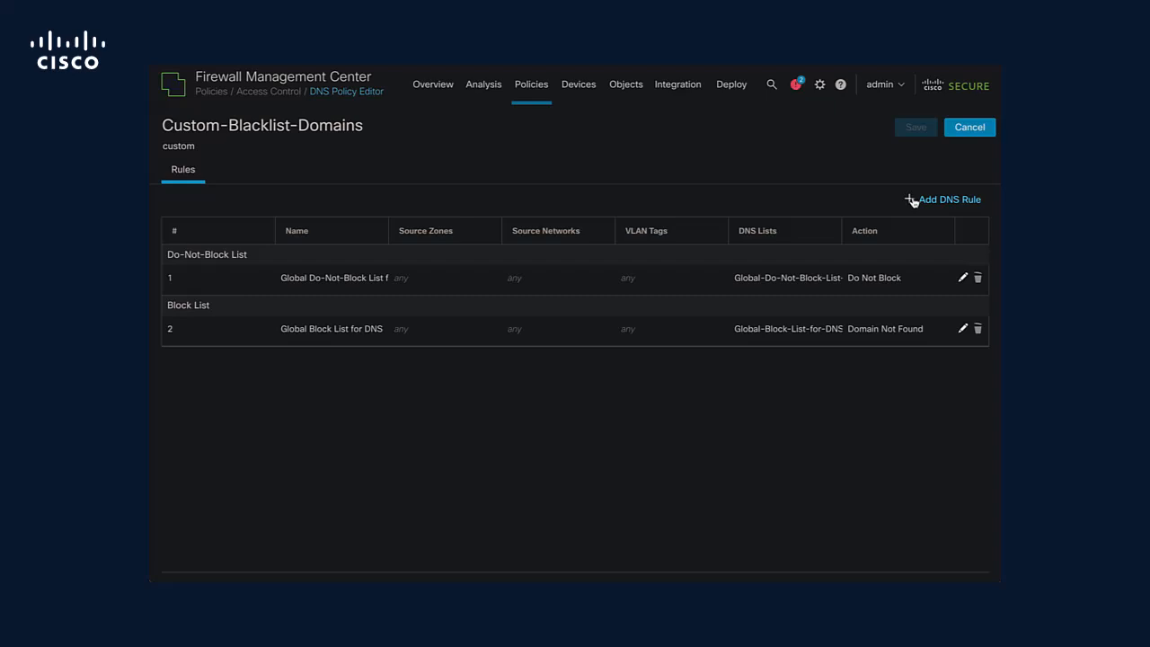
# Start a DNS rule named "Block bad domains" with source zone inside and source network IN-LAN.
pyautogui.click(949, 199)
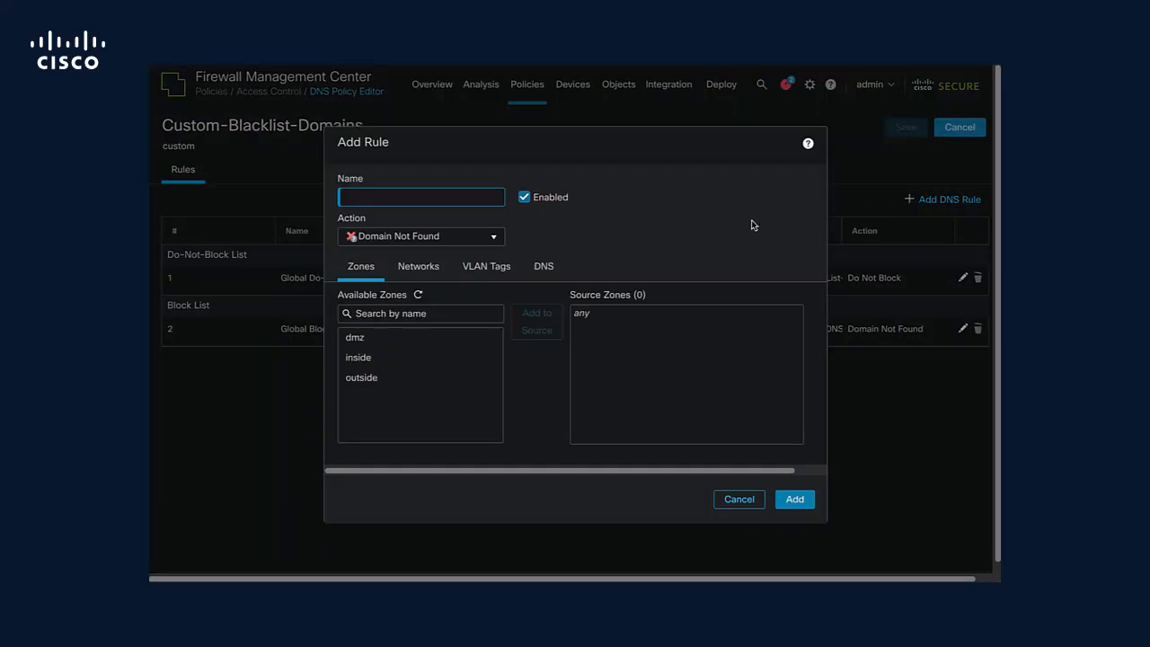
pyautogui.write('Block ')
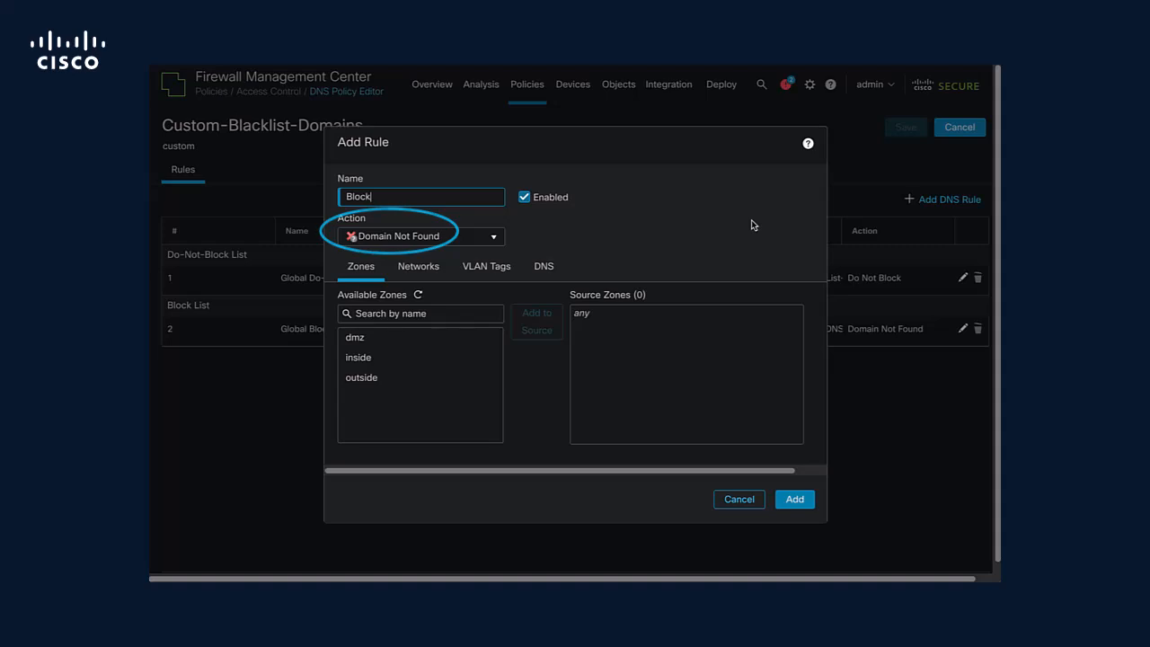
pyautogui.write('bad domains')
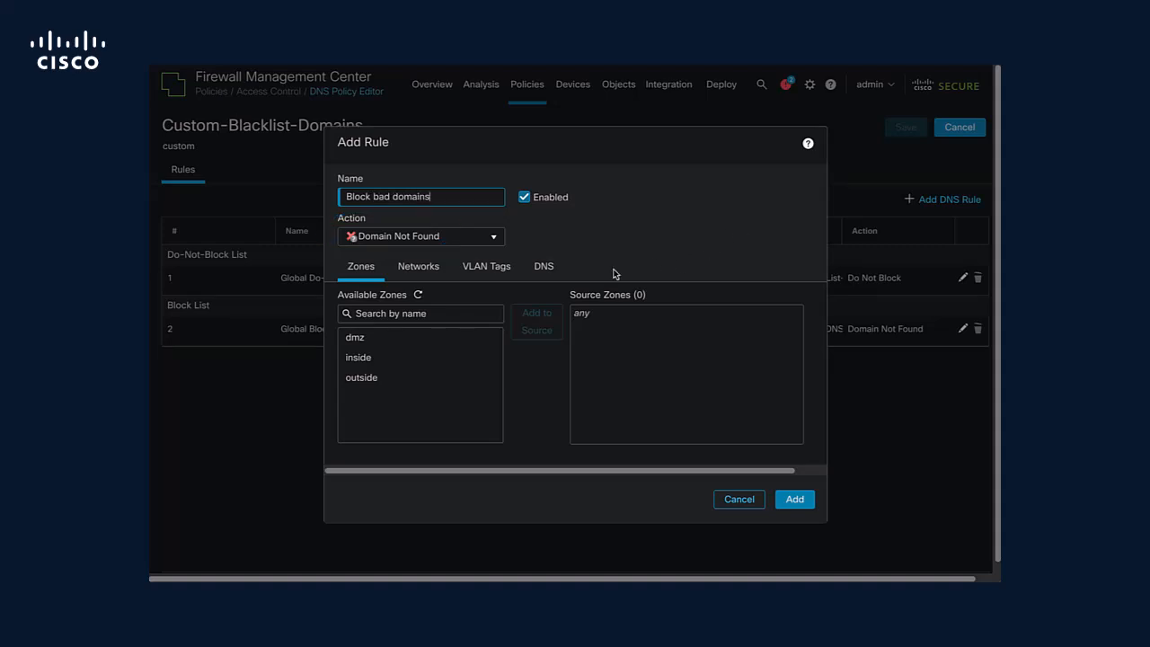
pyautogui.click(375, 359)
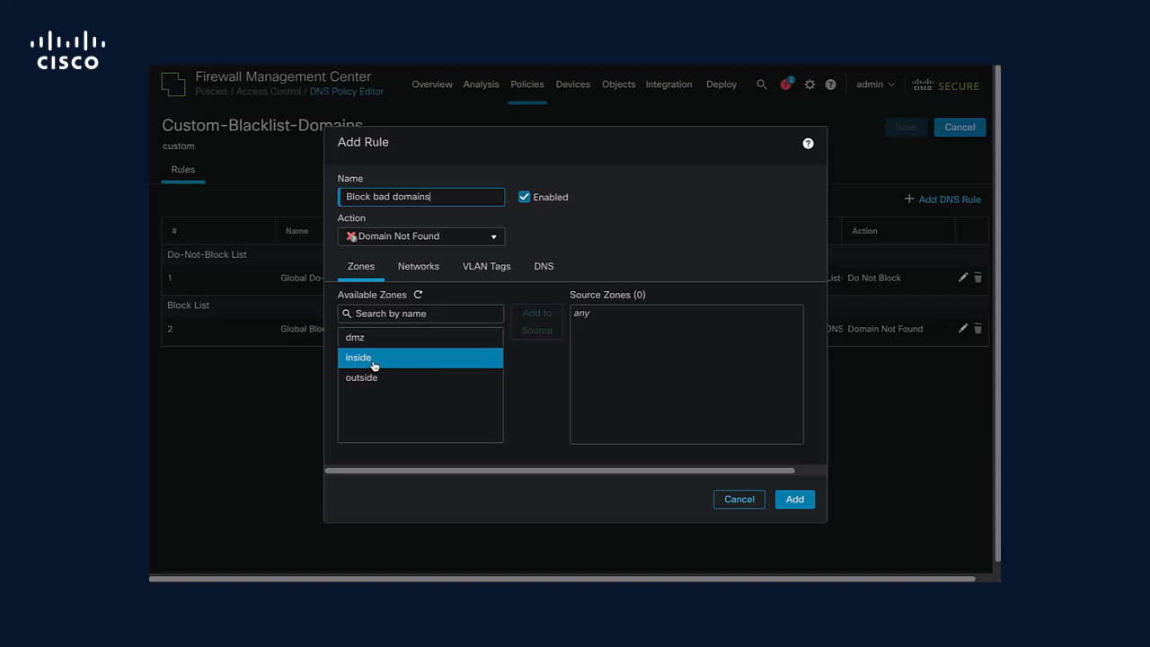
pyautogui.click(538, 325)
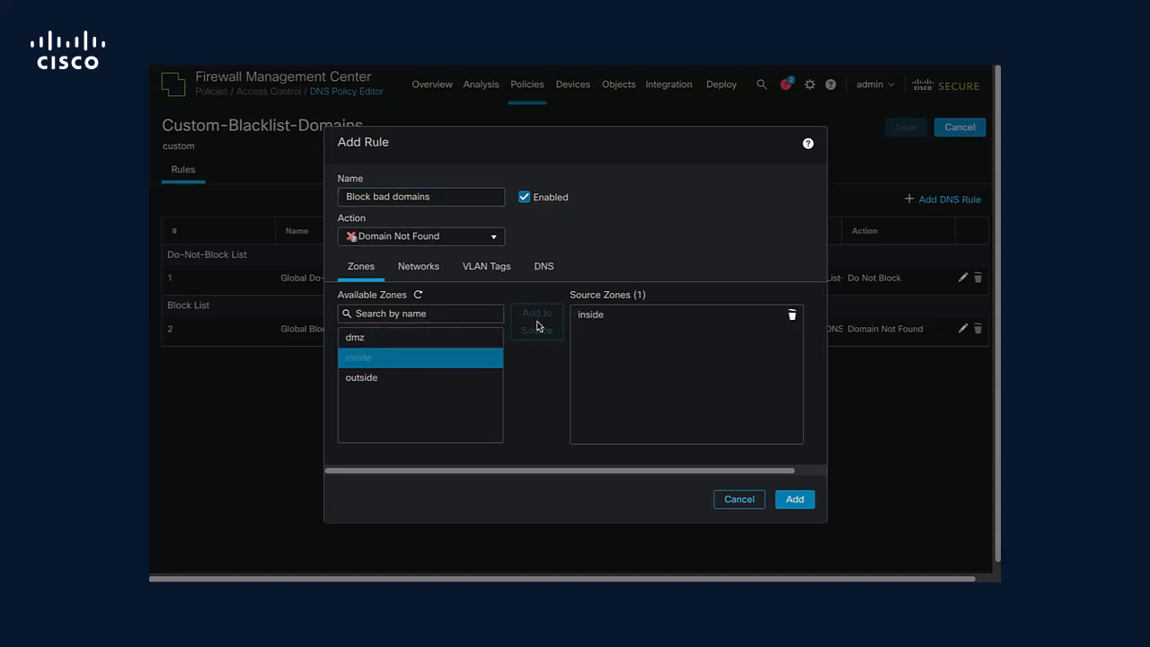
pyautogui.click(424, 273)
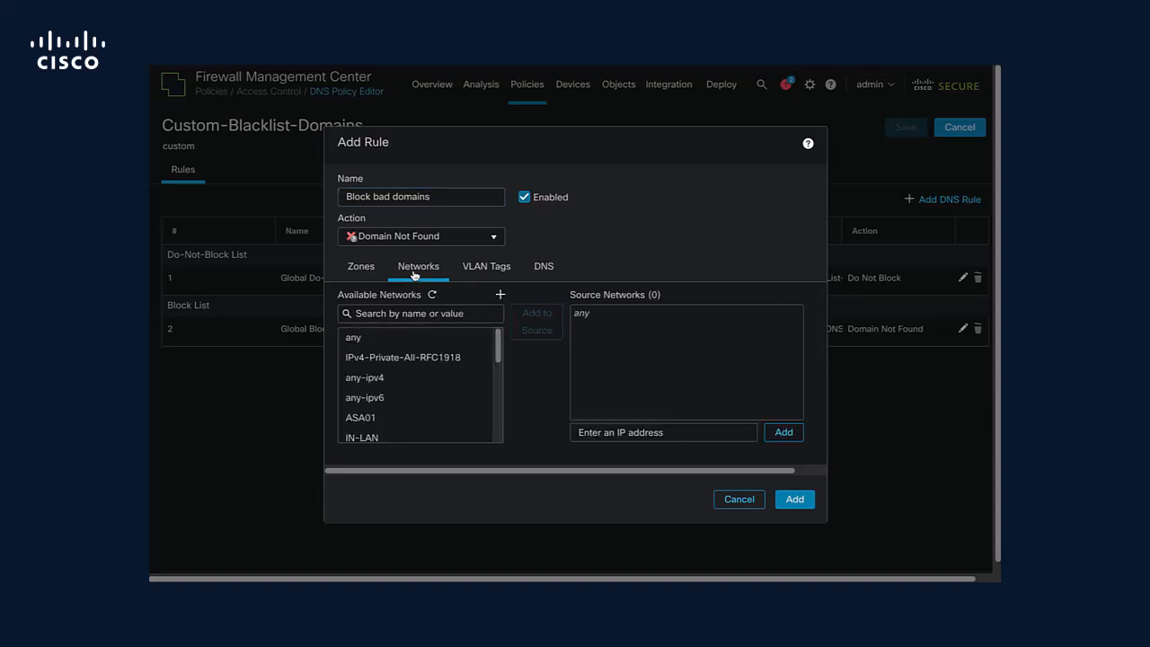
pyautogui.click(402, 441)
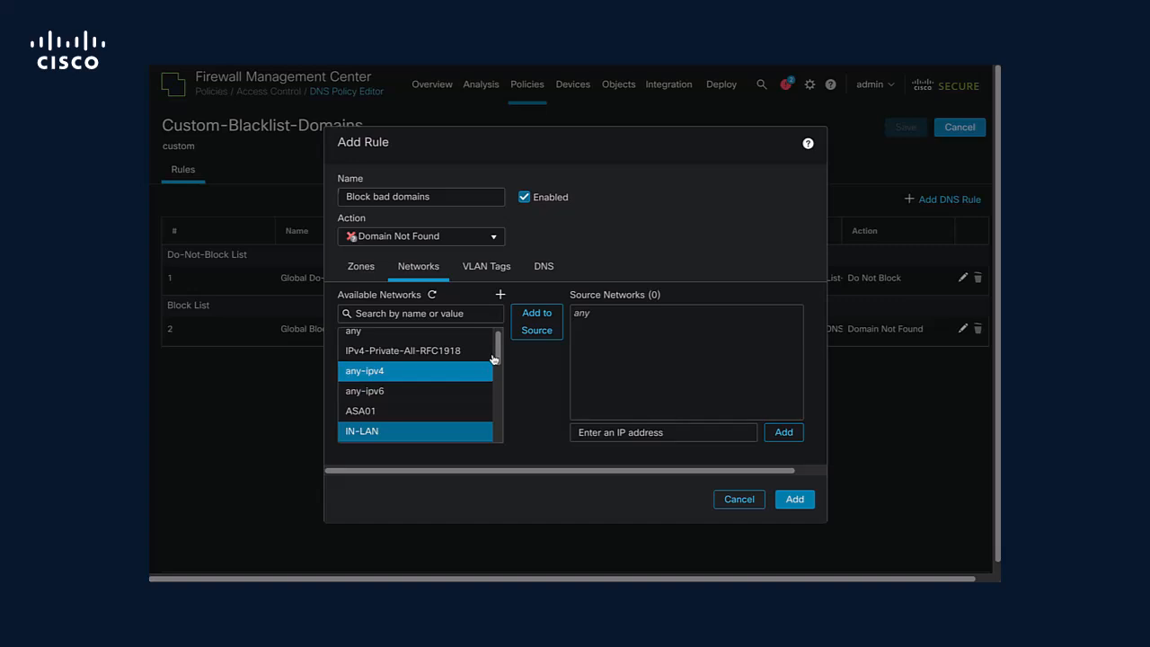
pyautogui.click(537, 324)
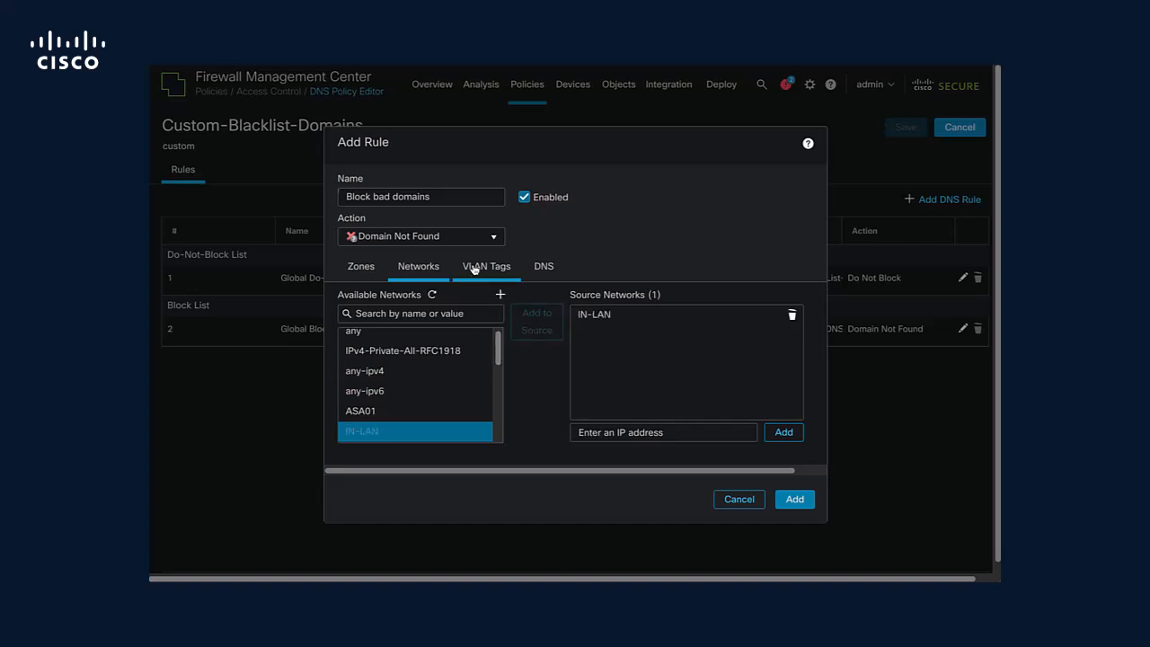
# Add the rule with the BlacklistDomains DNS list, then save the Custom-Blacklist-Domains policy and reopen it.
pyautogui.click(557, 278)
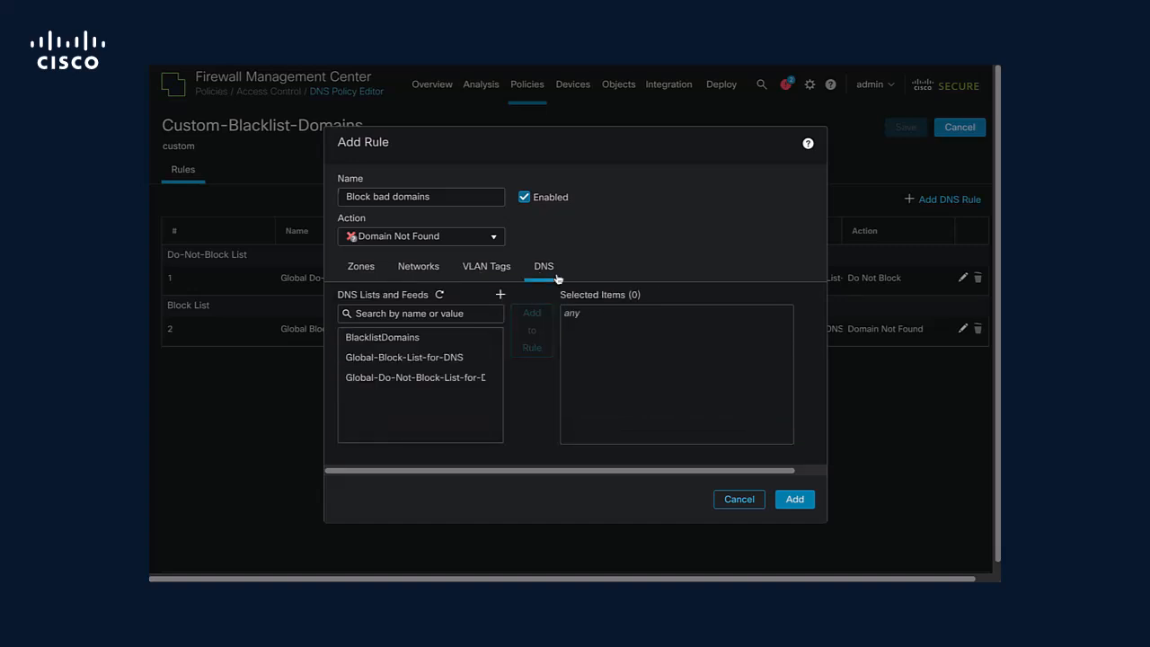
pyautogui.click(429, 343)
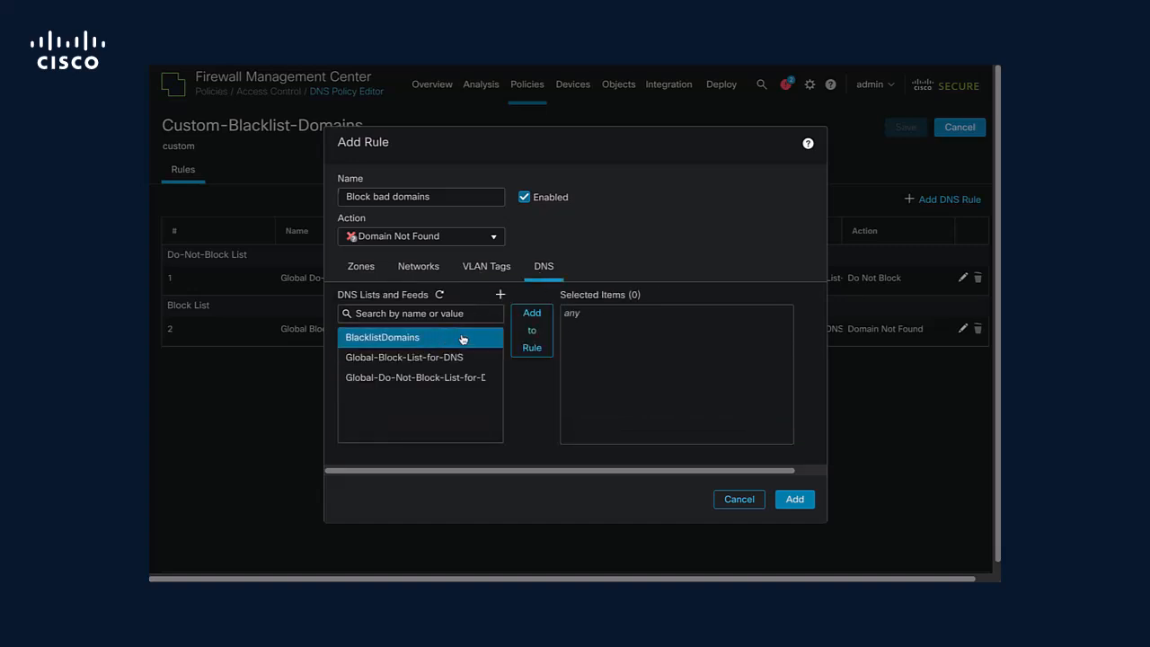
pyautogui.click(532, 329)
pyautogui.click(795, 499)
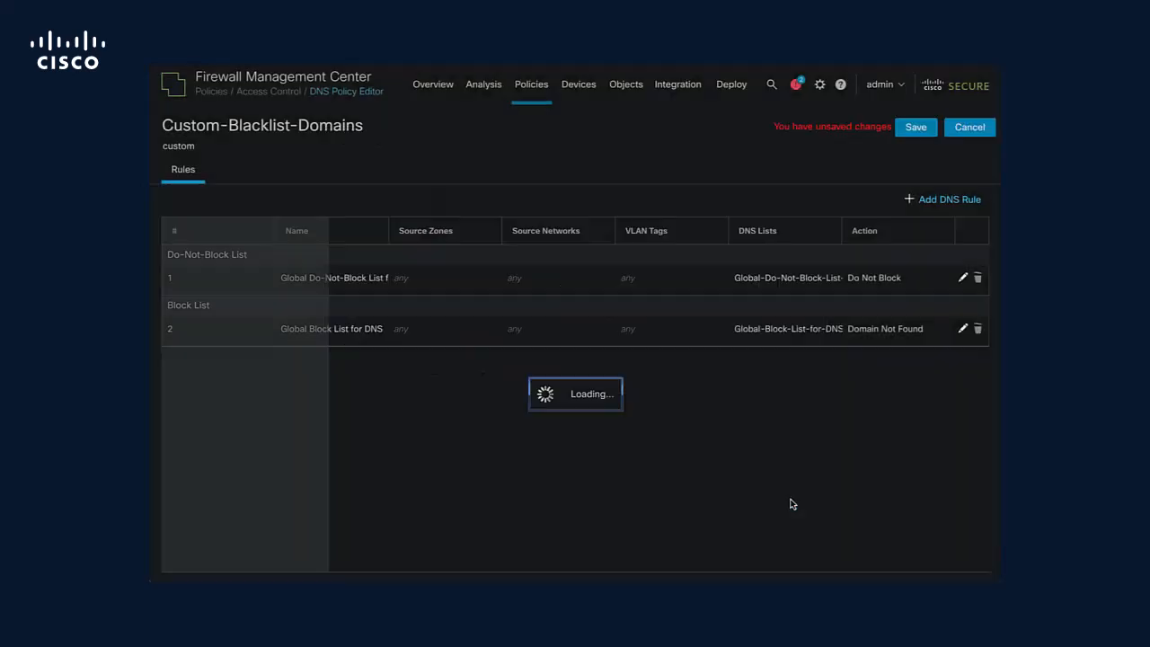
pyautogui.click(913, 126)
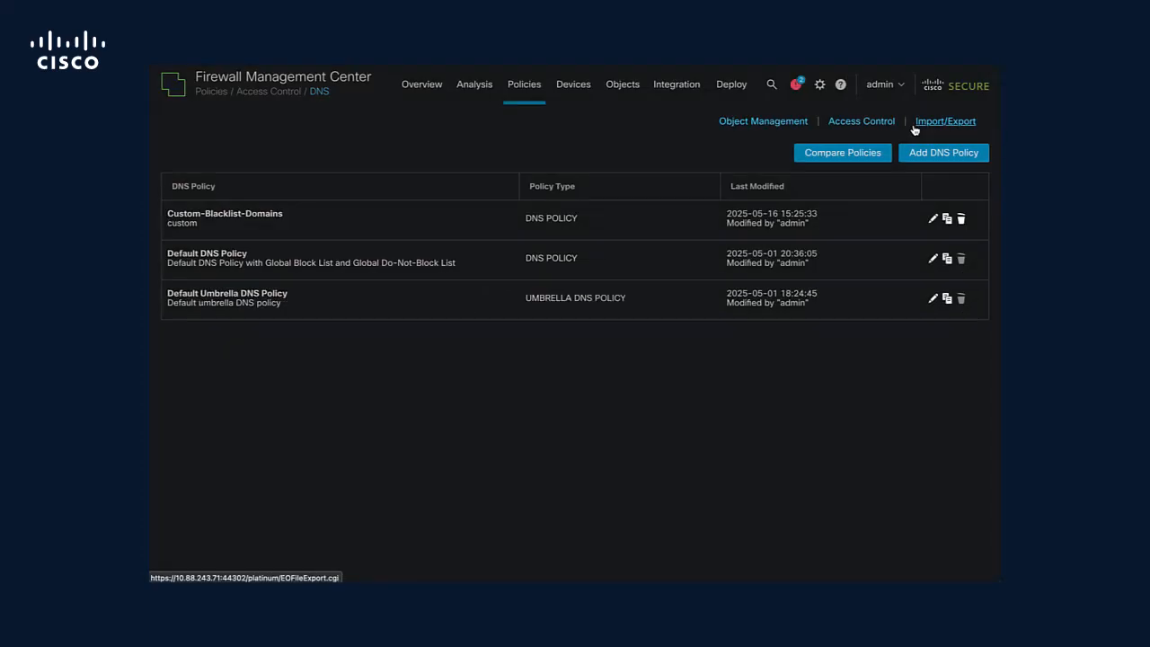
pyautogui.click(933, 219)
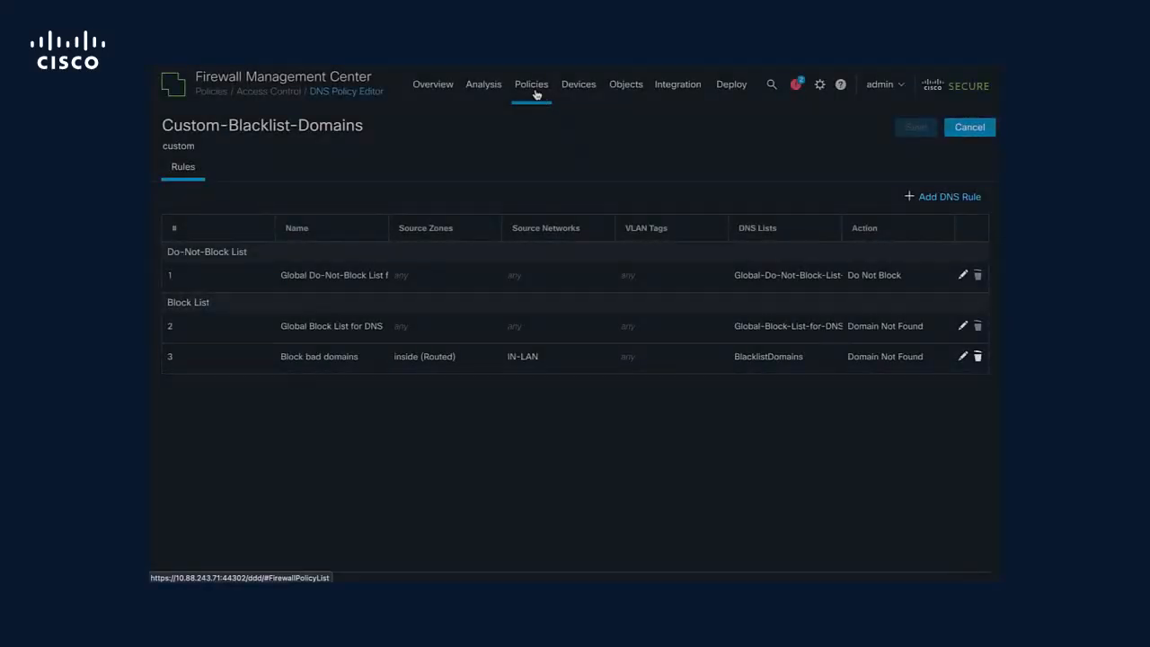
# In the access control policy FTD01policy, set the Security Intelligence DNS policy to Custom-Blacklist-Domains and save.
pyautogui.click(535, 95)
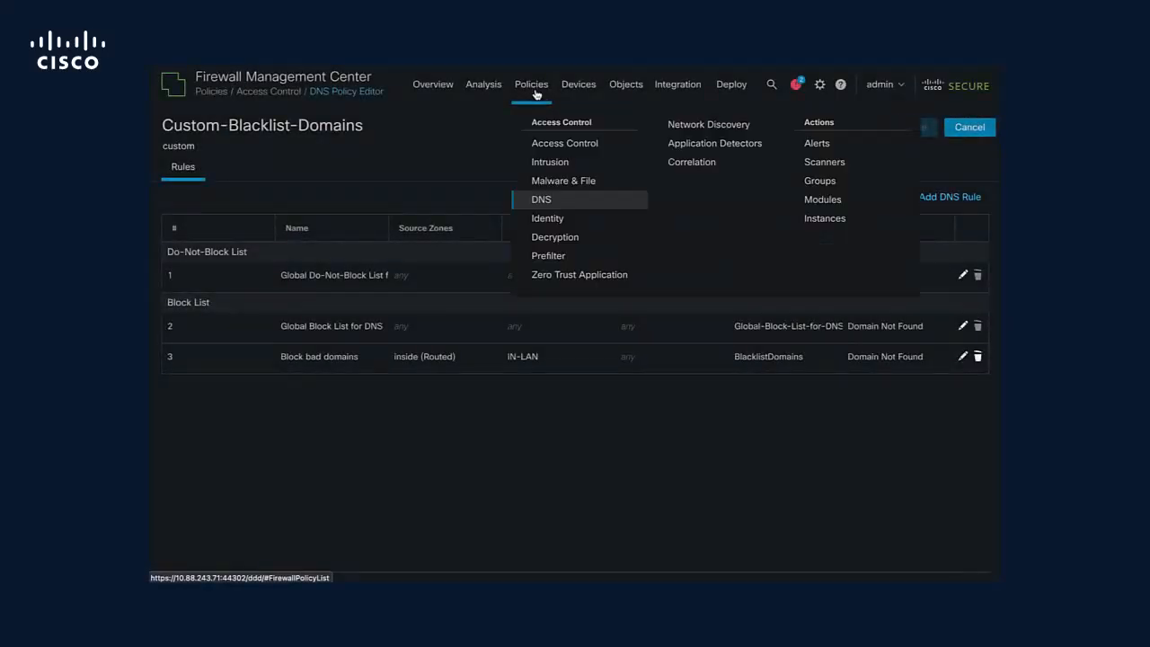
pyautogui.click(552, 147)
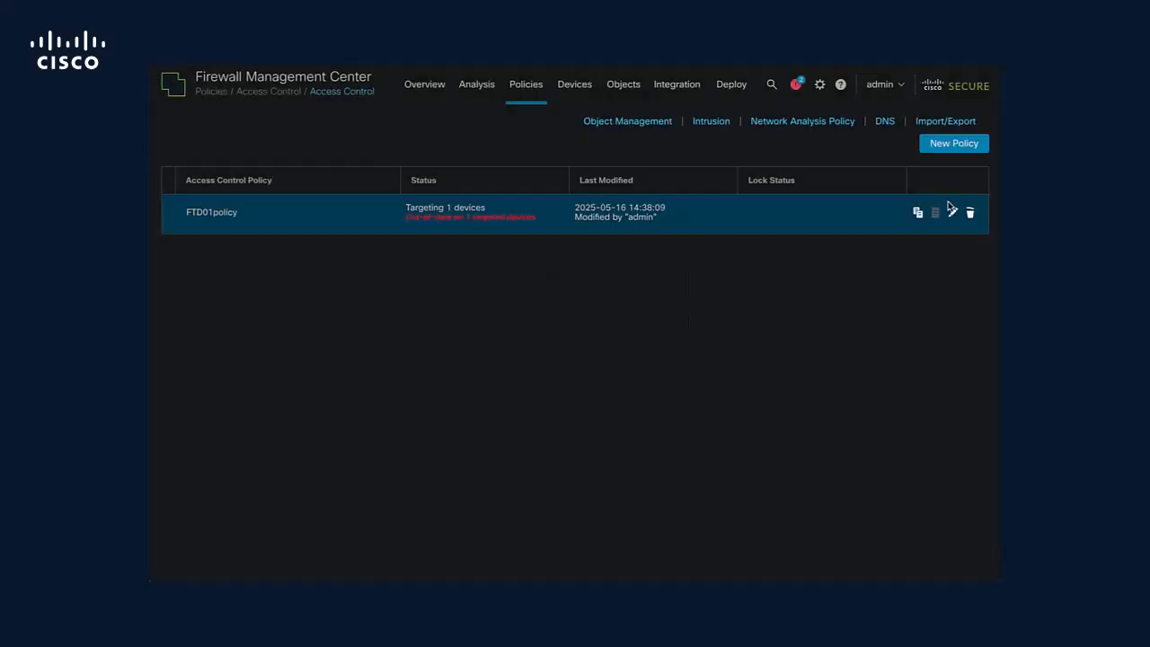
pyautogui.click(948, 213)
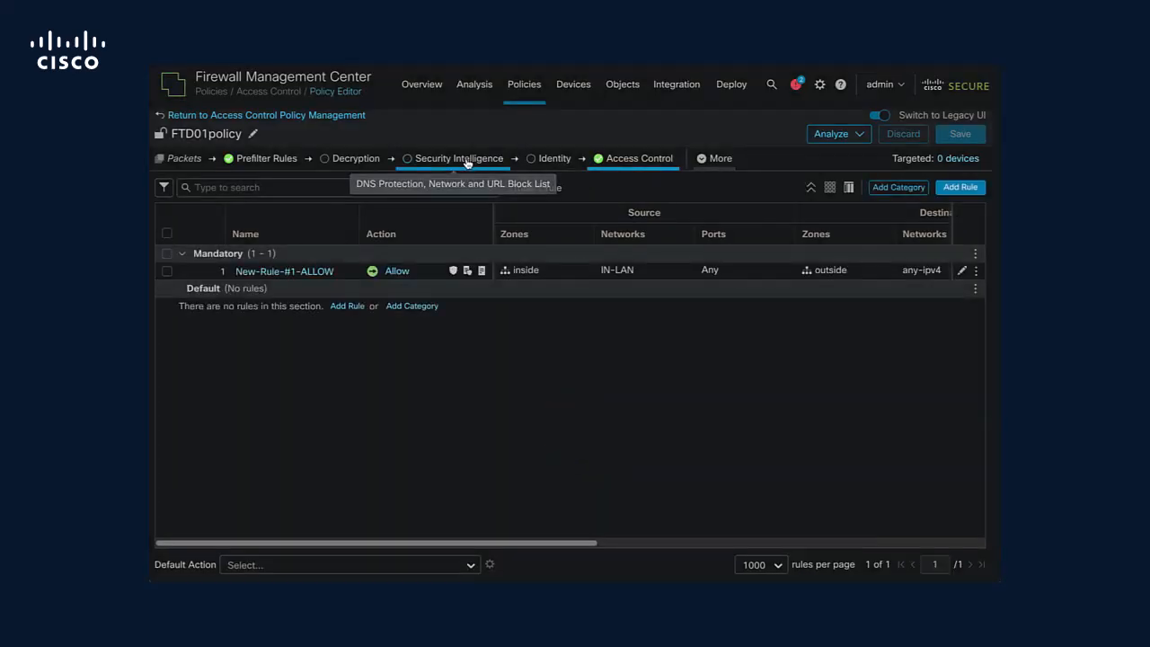
pyautogui.click(454, 160)
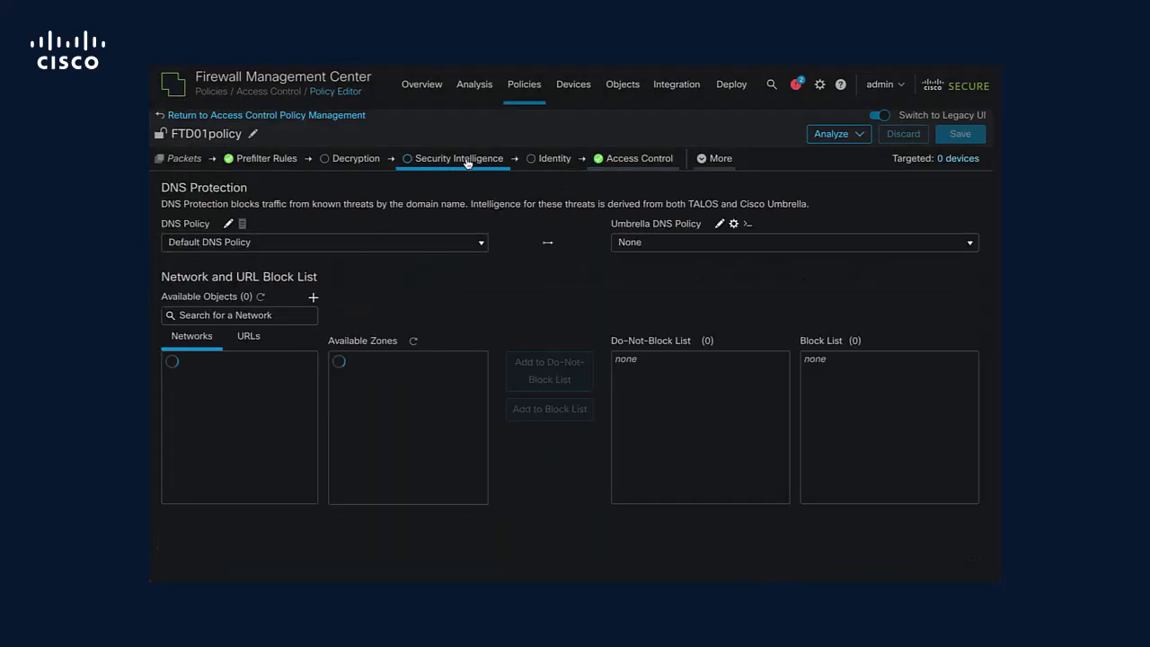
pyautogui.click(483, 244)
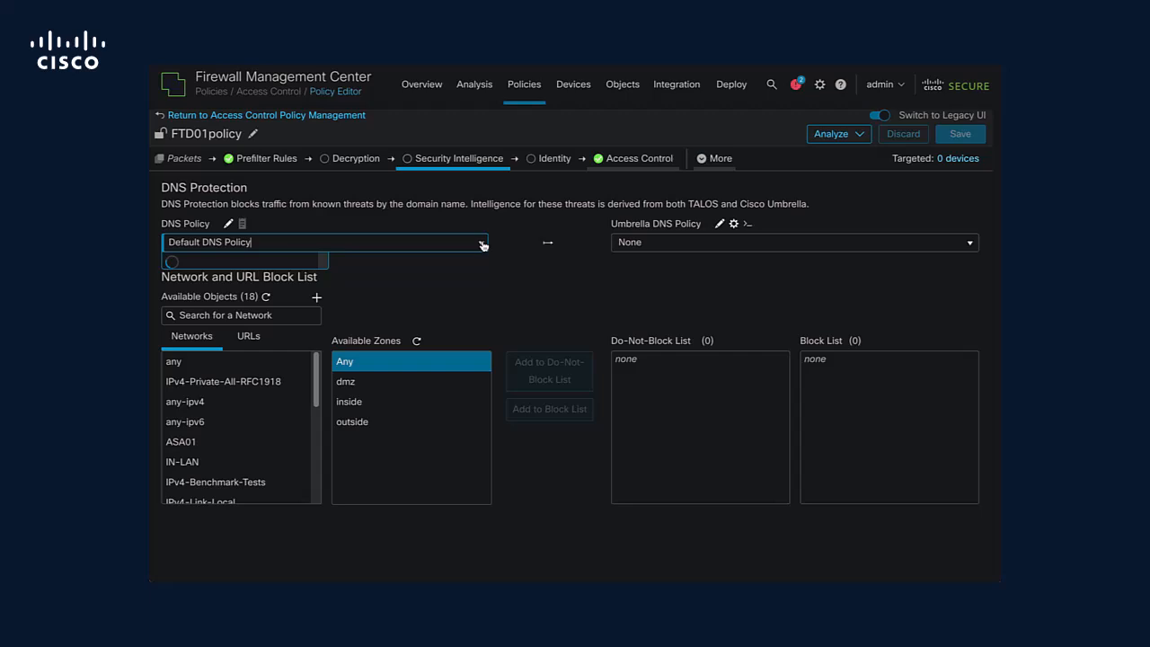
pyautogui.click(311, 263)
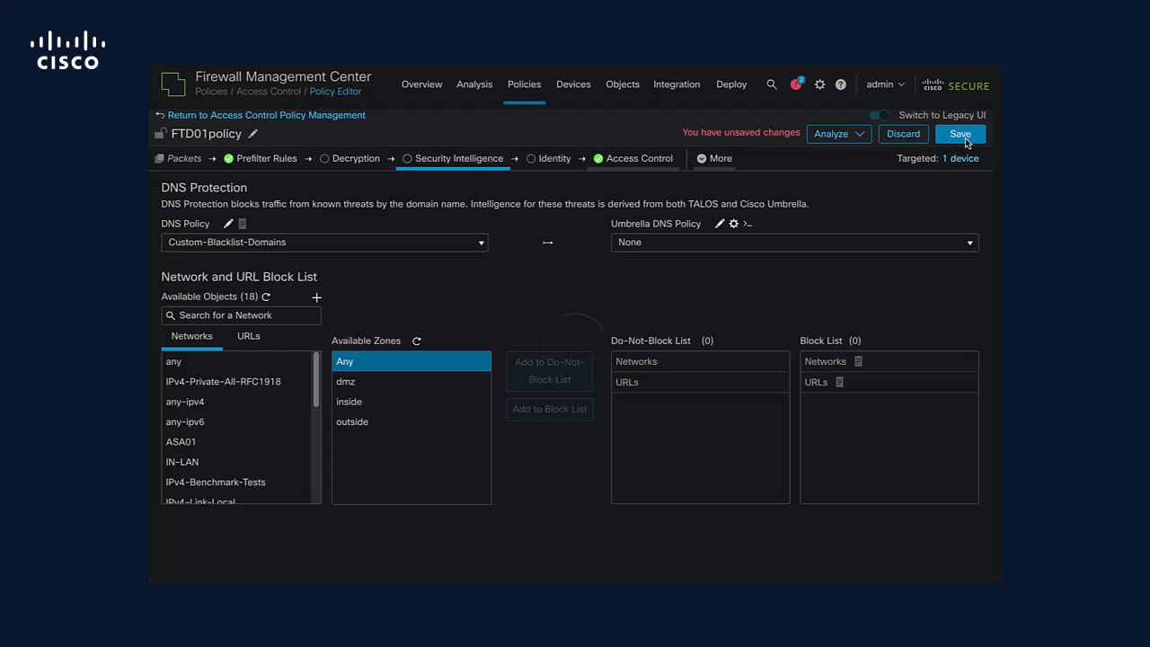
pyautogui.click(966, 138)
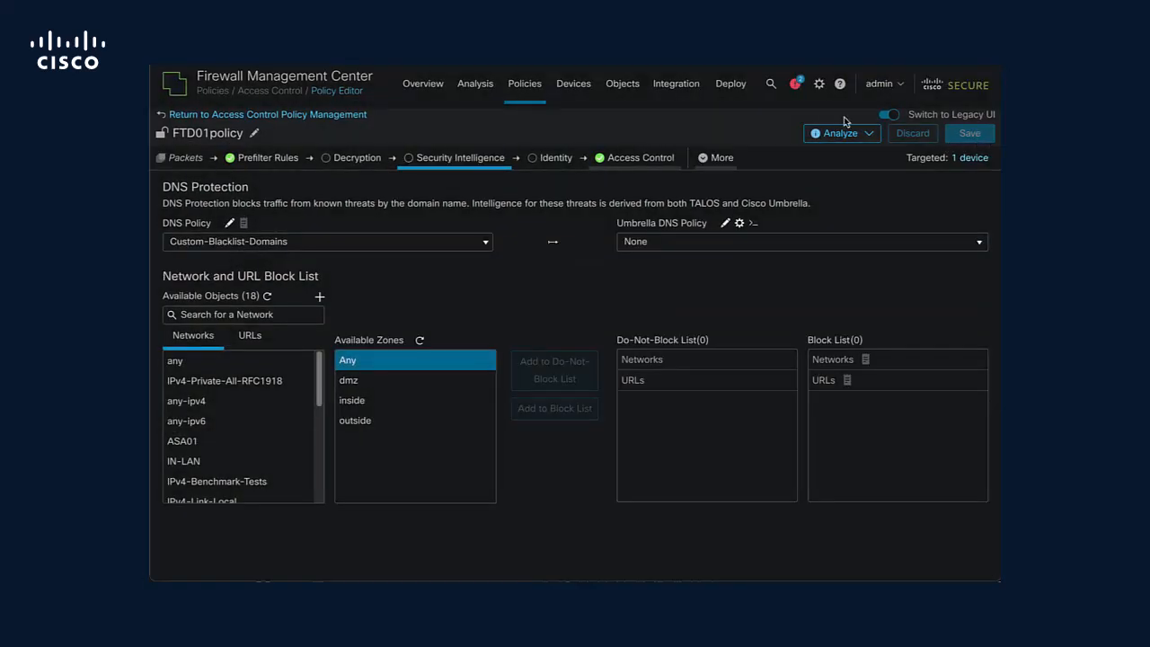
# Deploy the pending changes to the device FTDjava01.
pyautogui.click(731, 84)
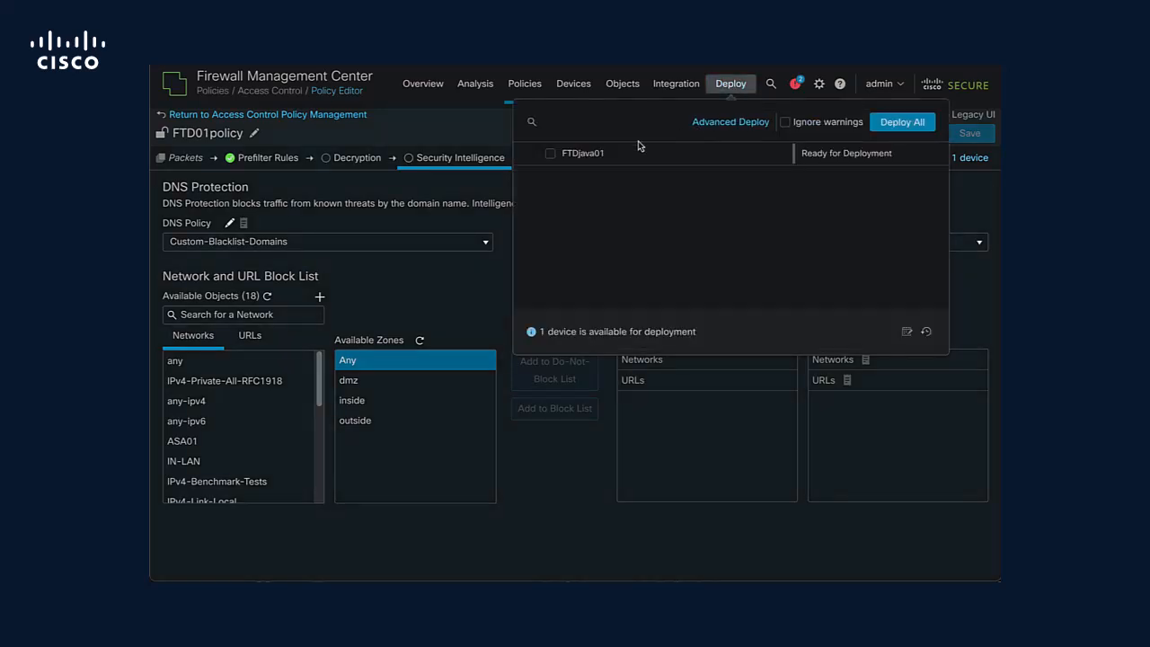
pyautogui.click(552, 155)
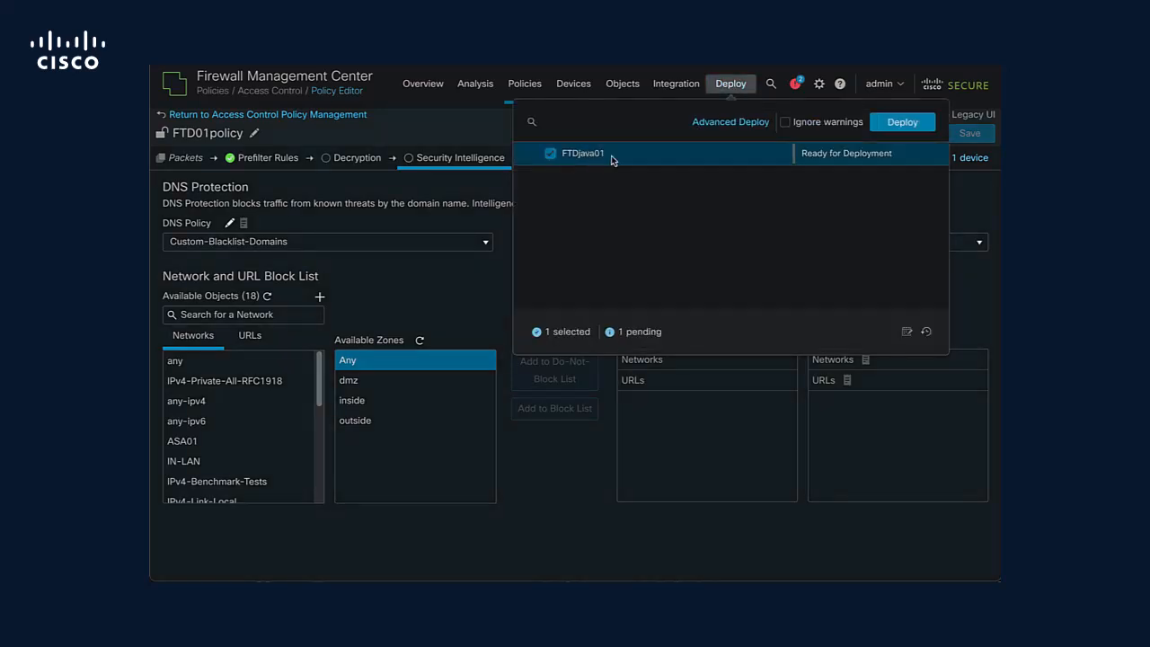
pyautogui.click(888, 125)
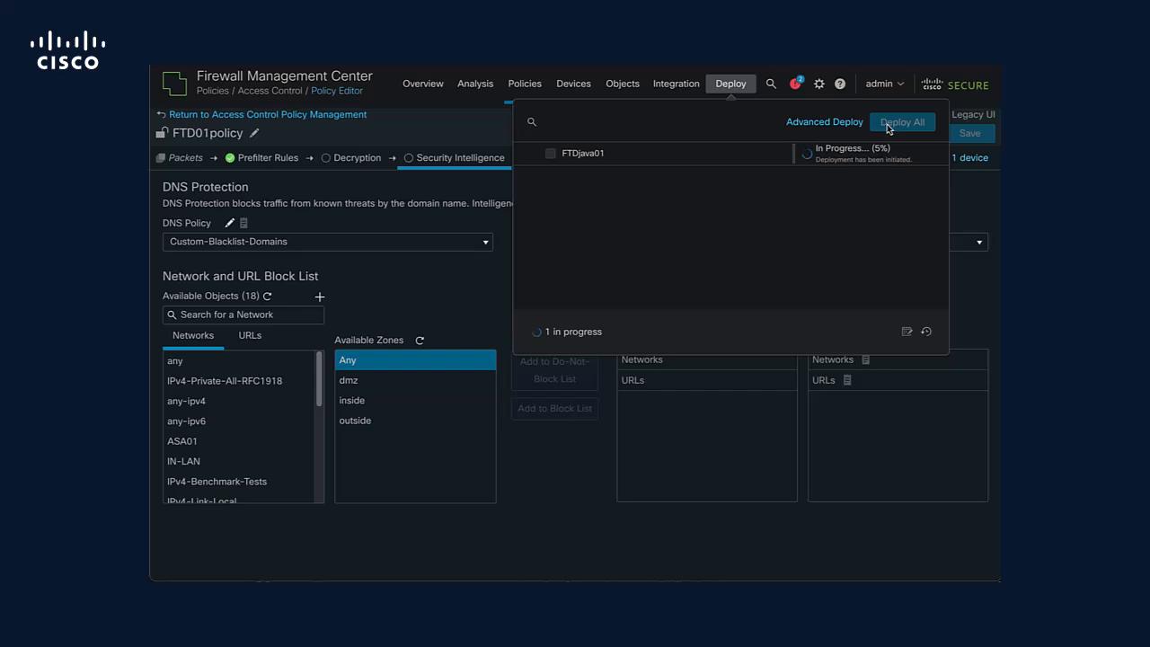